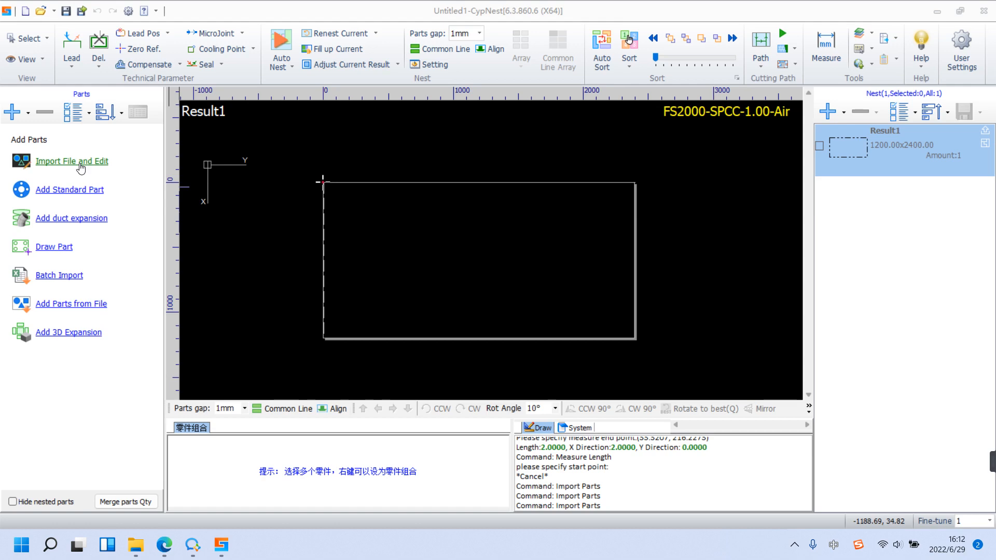
# Step: Import the drawing 去除极小图形 for editing with Auto Remove Trivial disabled in the optimization parameters
pyautogui.click(80, 163)
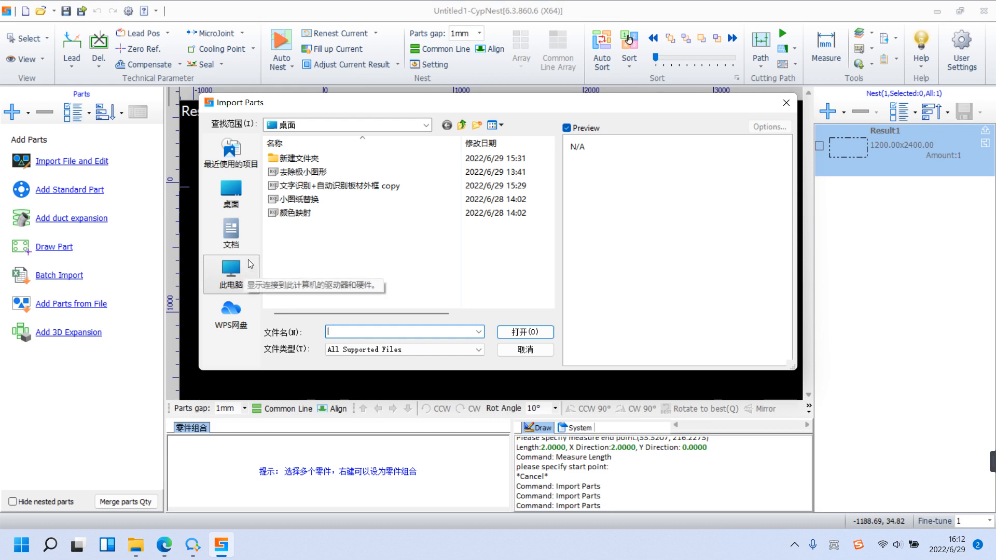
pyautogui.click(328, 177)
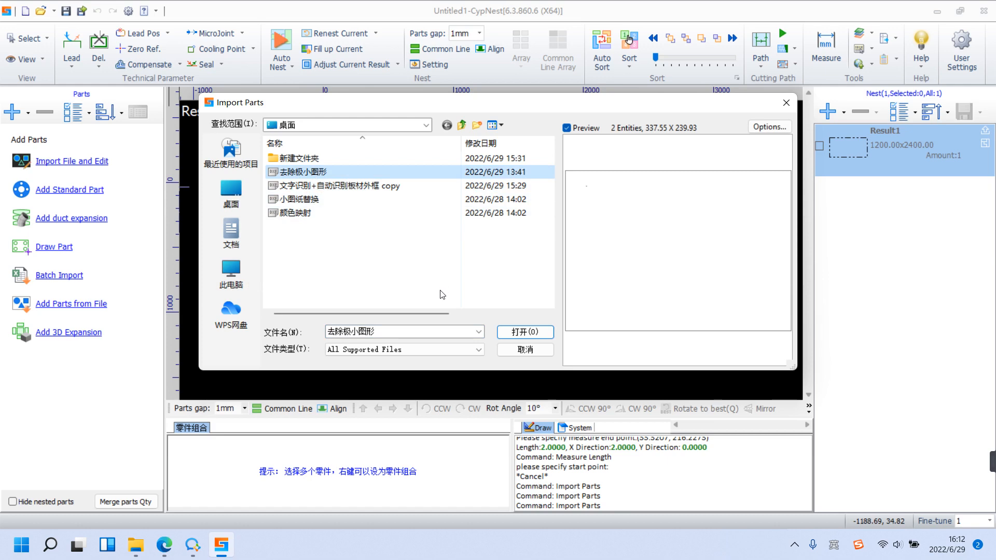
pyautogui.click(518, 333)
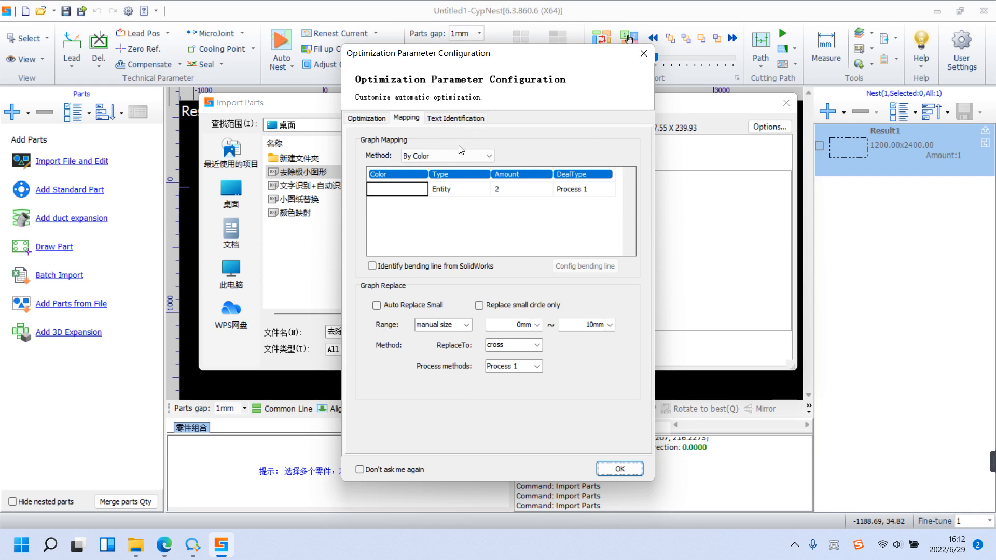
pyautogui.click(379, 122)
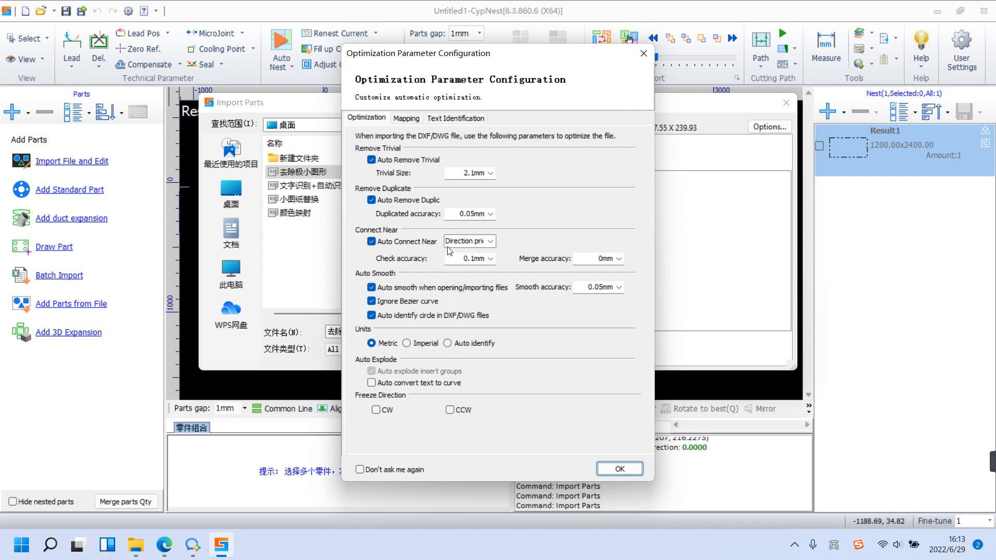
pyautogui.click(371, 160)
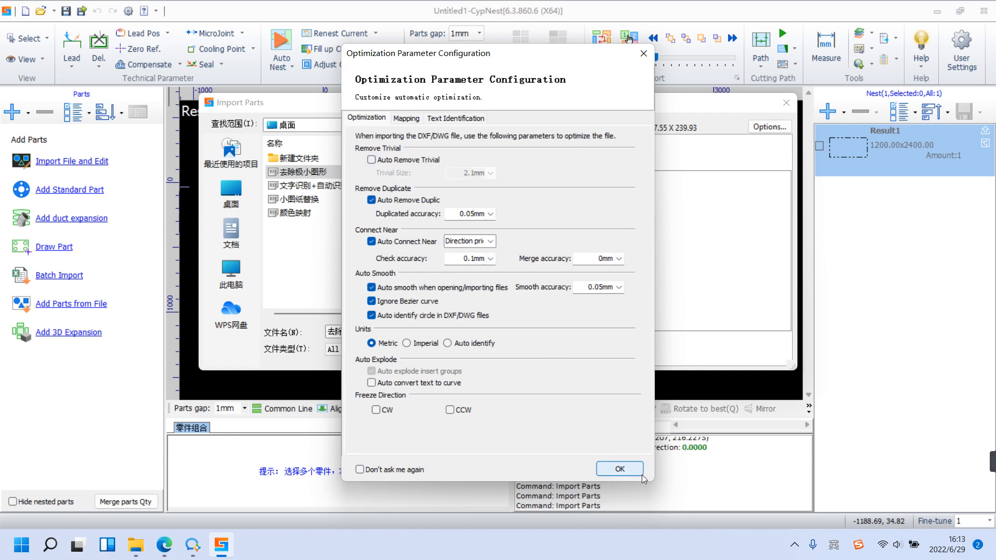
pyautogui.click(620, 468)
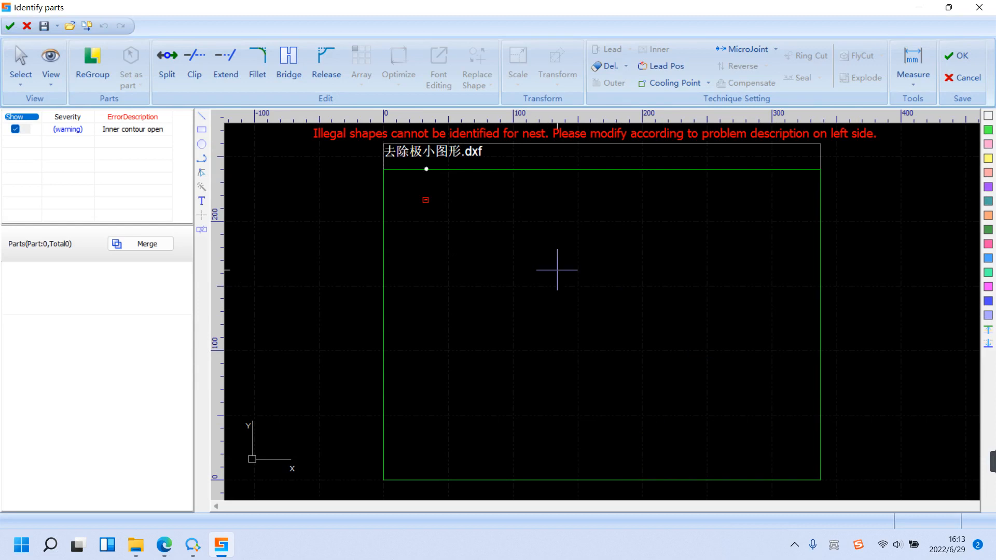
# Step: Measure the length of the short red line inside the part, and return to the main page without adding parts
pyautogui.scroll(3, 556, 269)
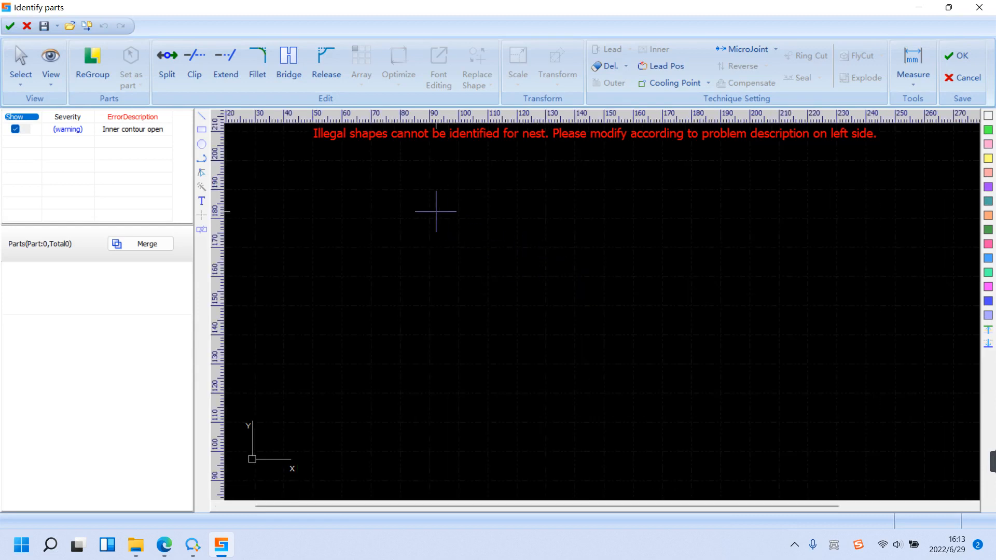
pyautogui.scroll(-3, 501, 271)
pyautogui.scroll(3, 368, 170)
pyautogui.scroll(3, 368, 170)
pyautogui.scroll(3, 394, 208)
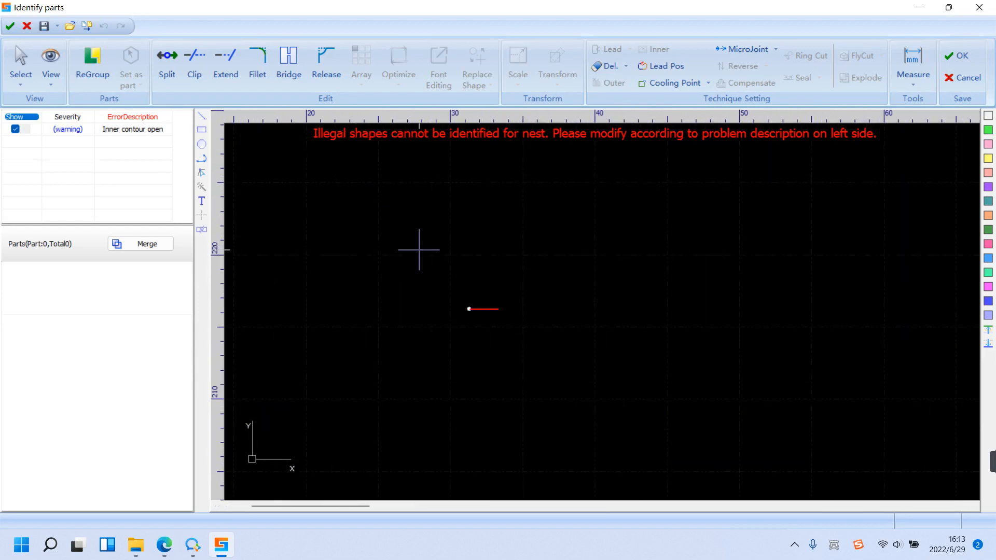
pyautogui.click(905, 74)
pyautogui.click(469, 309)
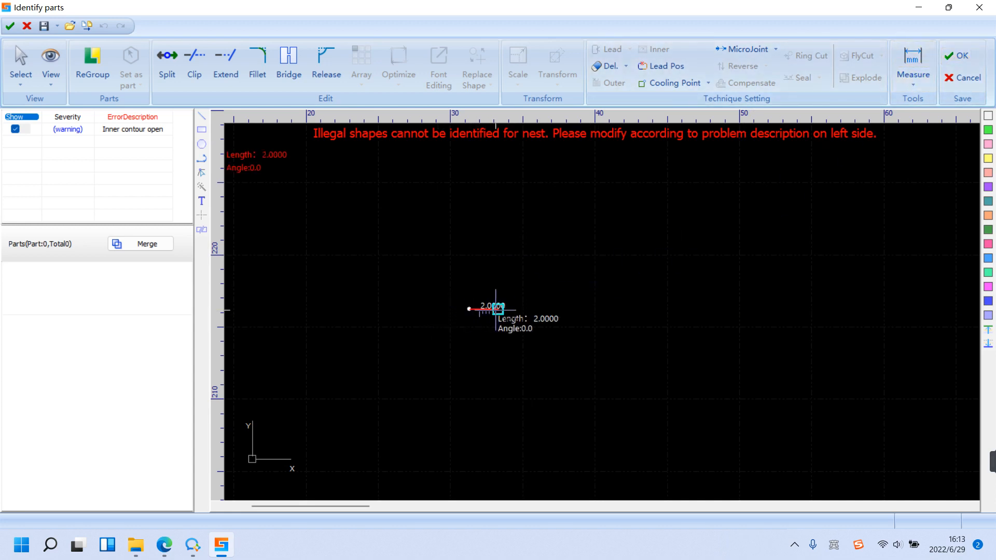
pyautogui.click(497, 309)
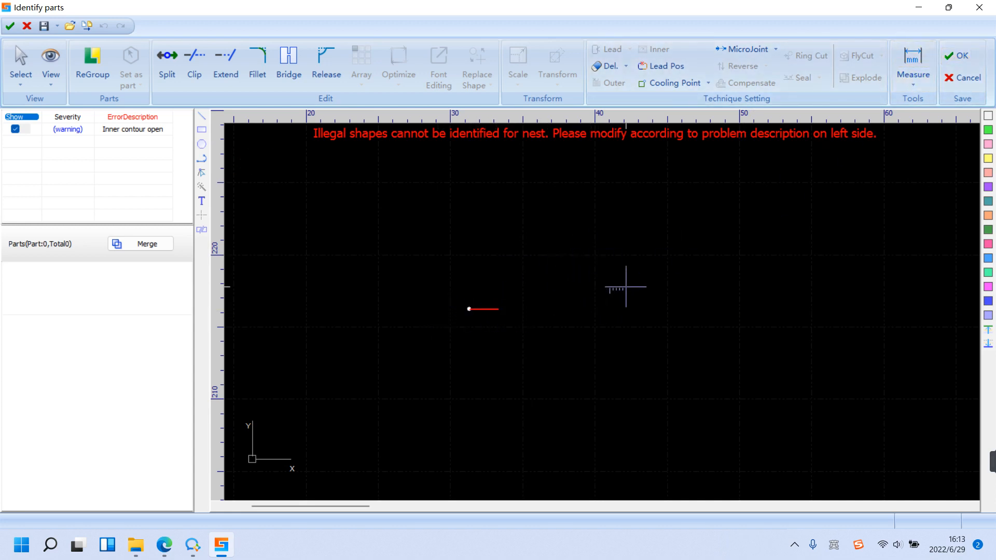
pyautogui.click(626, 287)
pyautogui.click(489, 296)
pyautogui.scroll(-2, 490, 297)
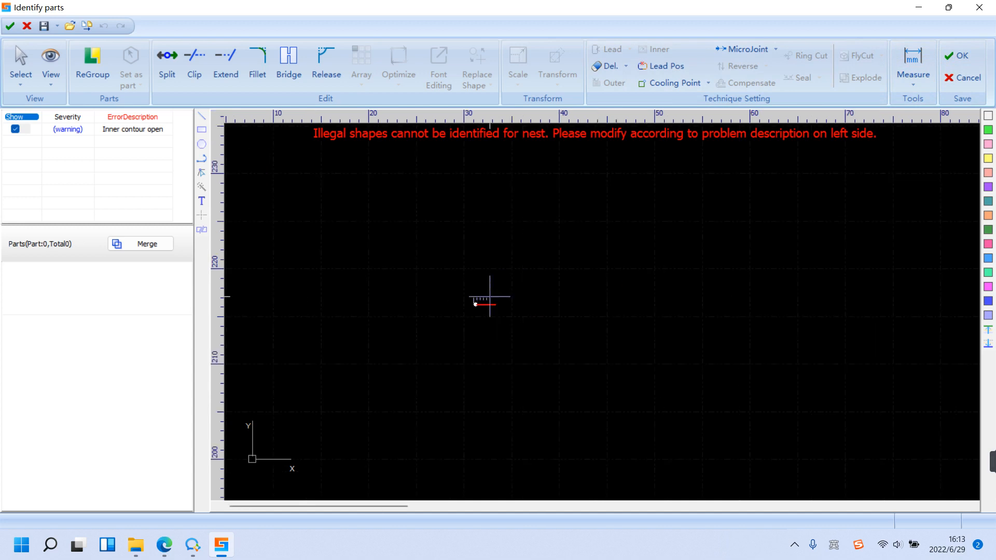
pyautogui.scroll(-3, 489, 297)
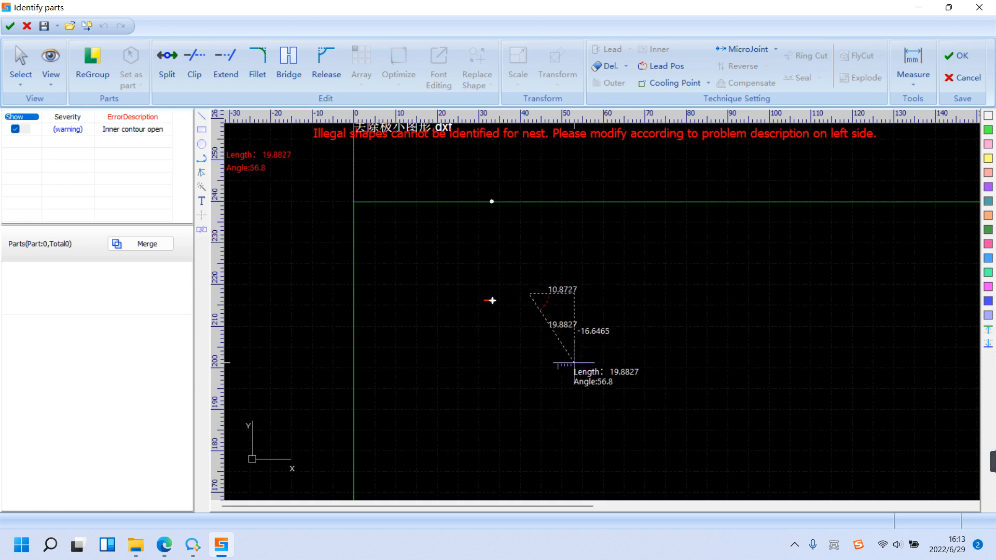
pyautogui.rightClick(573, 362)
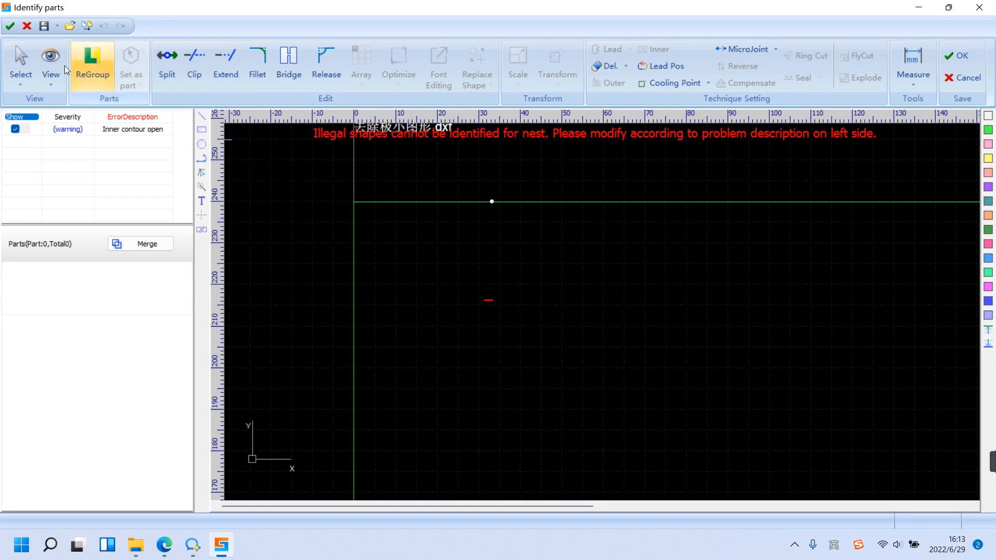
pyautogui.click(26, 25)
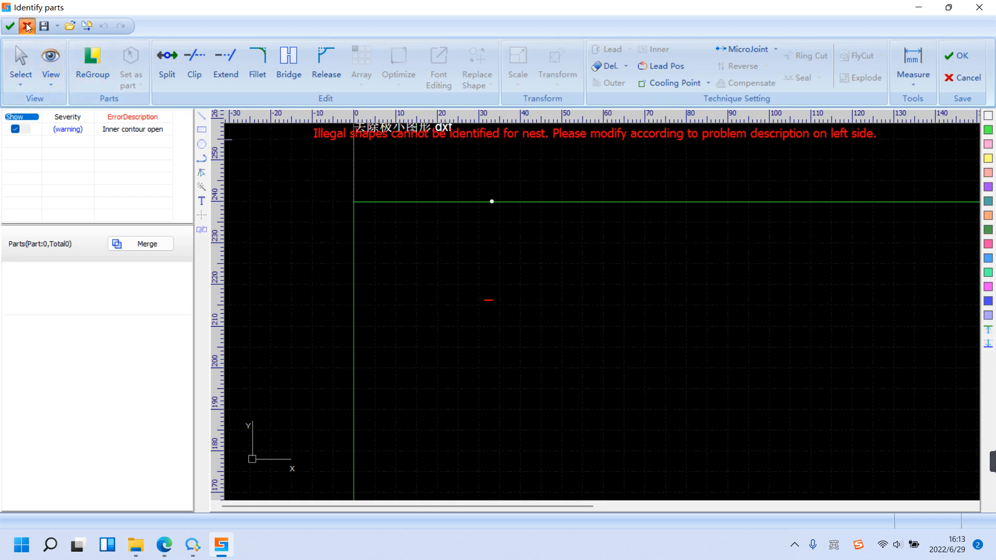
pyautogui.click(466, 290)
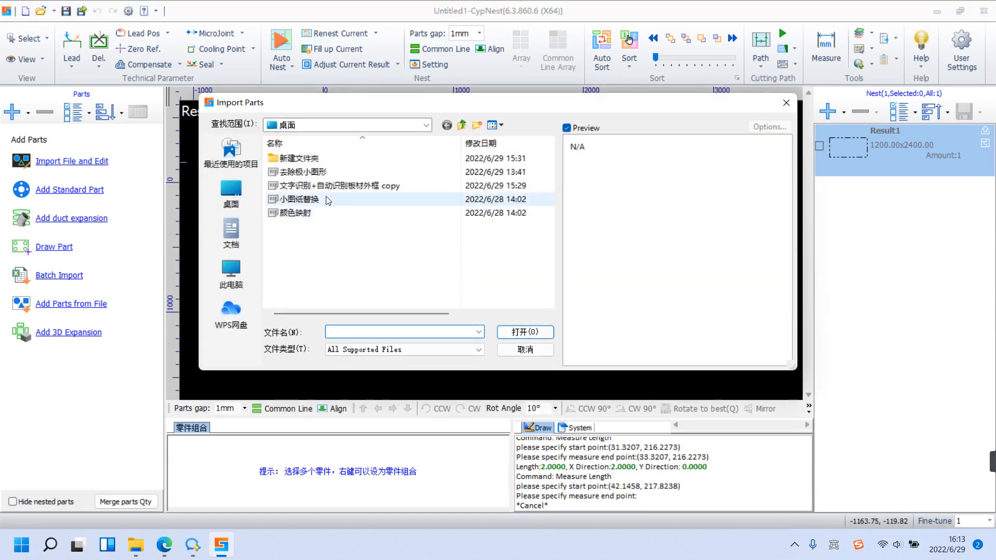
# Step: Reimport the drawing 去除极小图形 with Auto Remove Trivial enabled, and return to the main page without adding the part
pyautogui.click(304, 172)
pyautogui.click(512, 332)
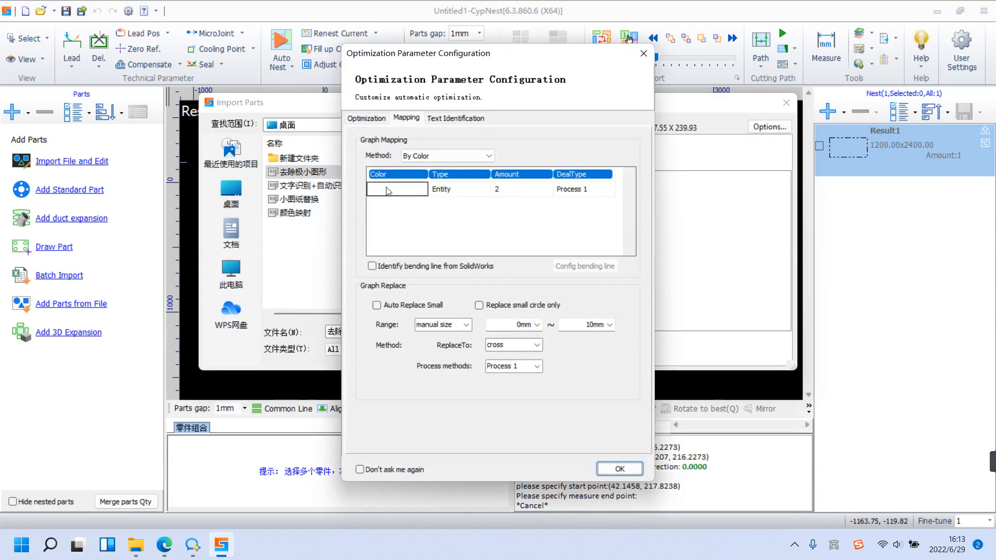
pyautogui.click(379, 120)
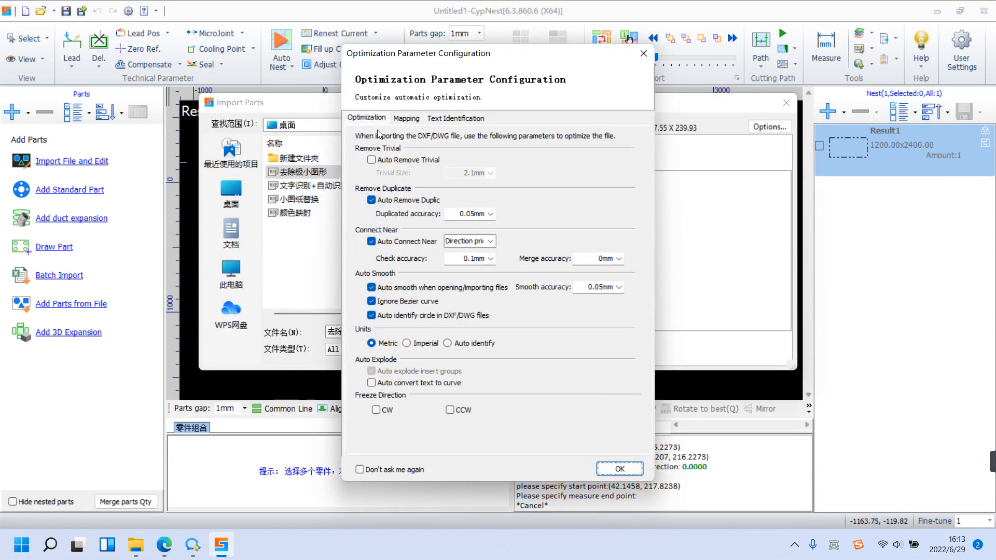
pyautogui.click(371, 160)
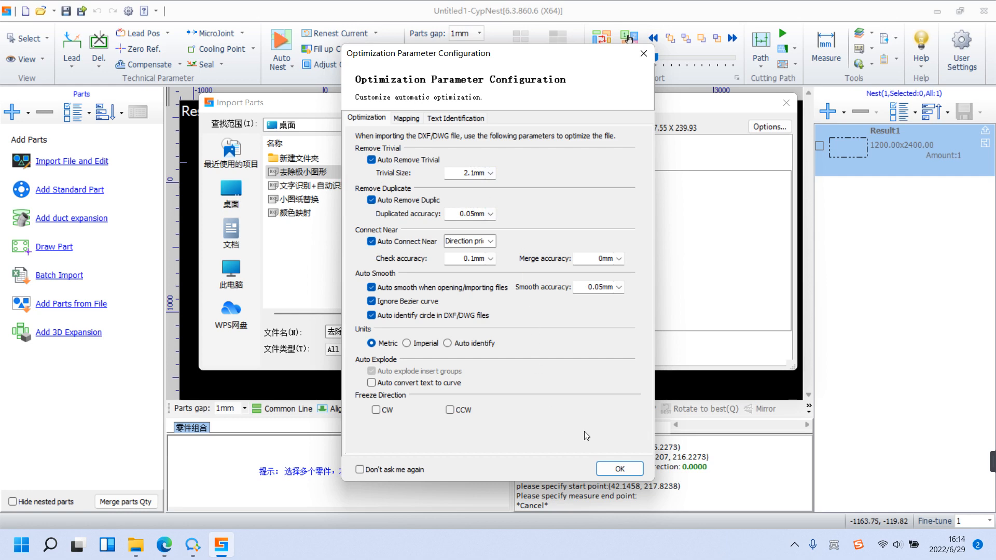
pyautogui.click(605, 469)
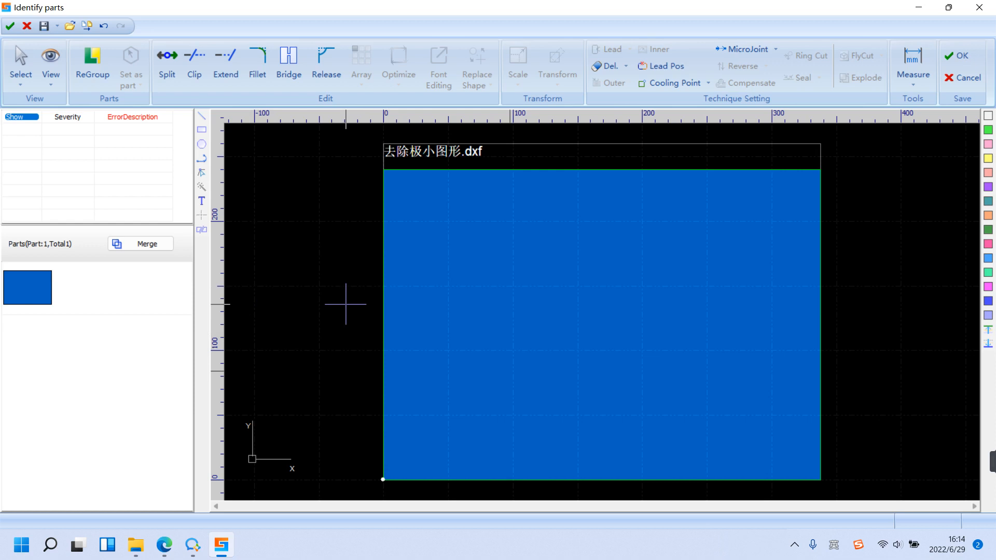
pyautogui.click(21, 60)
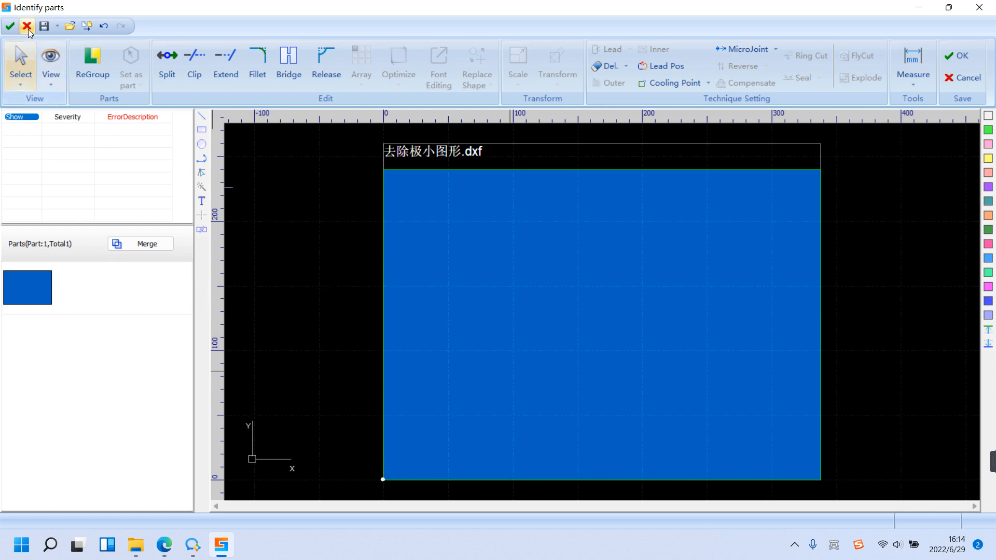
pyautogui.click(28, 29)
pyautogui.click(463, 290)
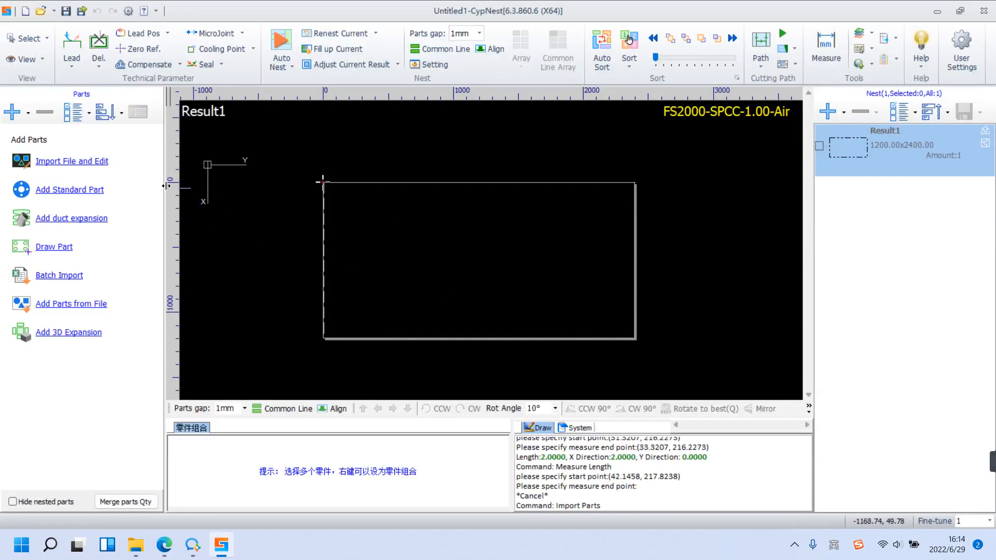
# Step: Import the drawing 颜色映射 with graph mapping By Color, and return to the main page without adding its parts
pyautogui.click(72, 161)
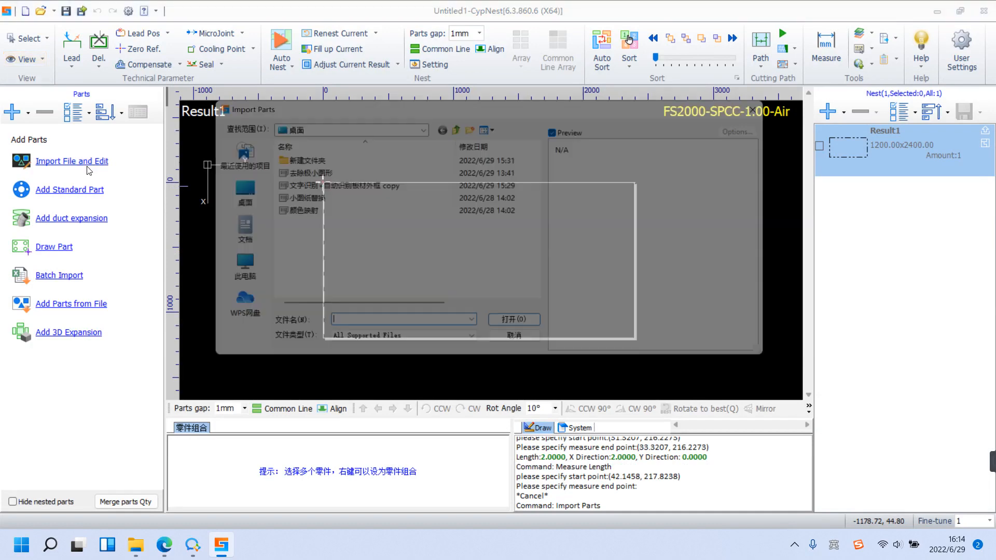
pyautogui.click(402, 212)
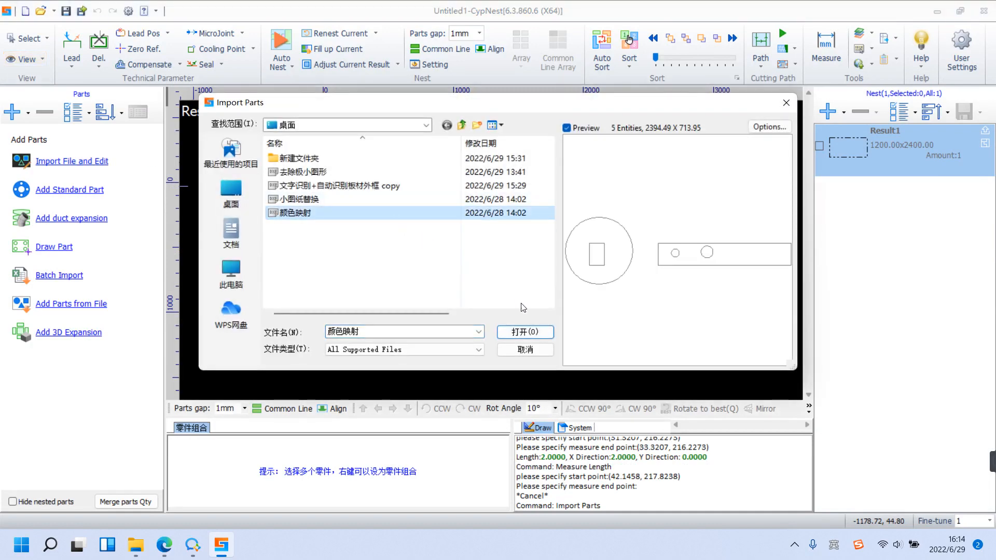
pyautogui.click(525, 332)
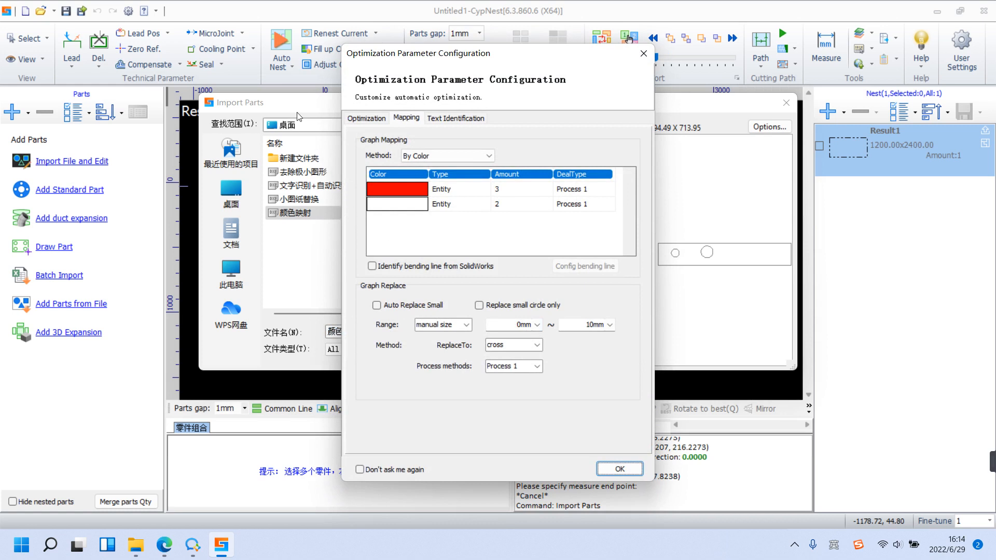
pyautogui.click(488, 155)
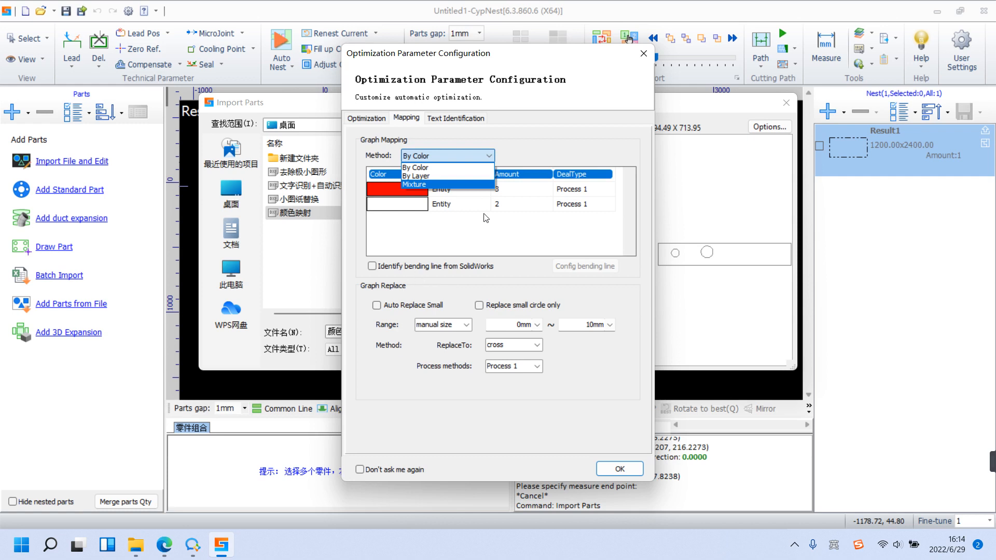
pyautogui.click(463, 168)
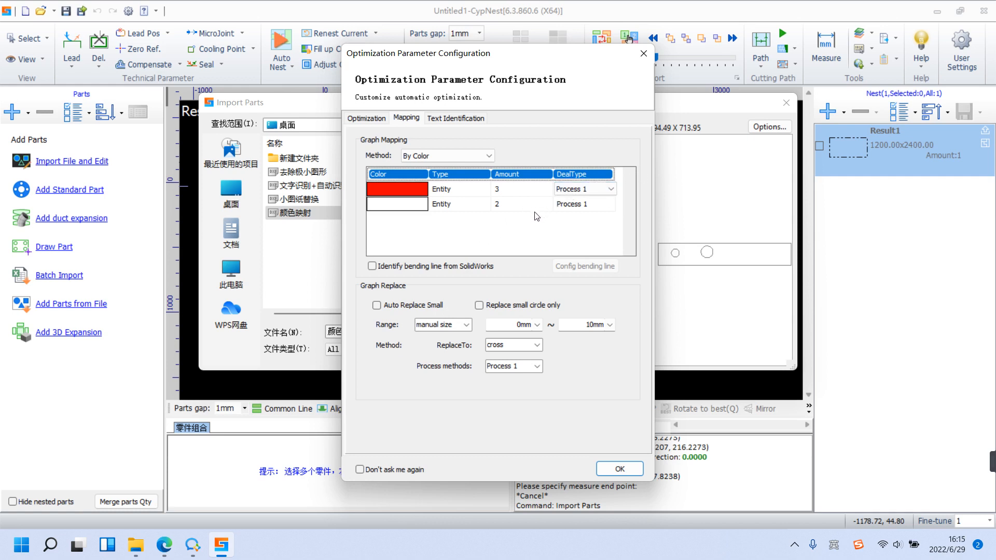
pyautogui.click(619, 469)
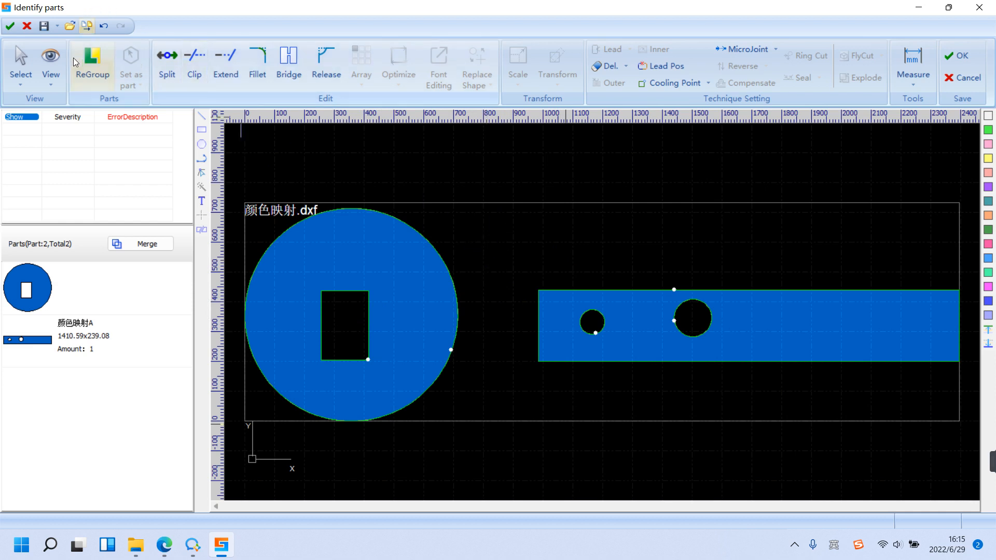
pyautogui.click(29, 27)
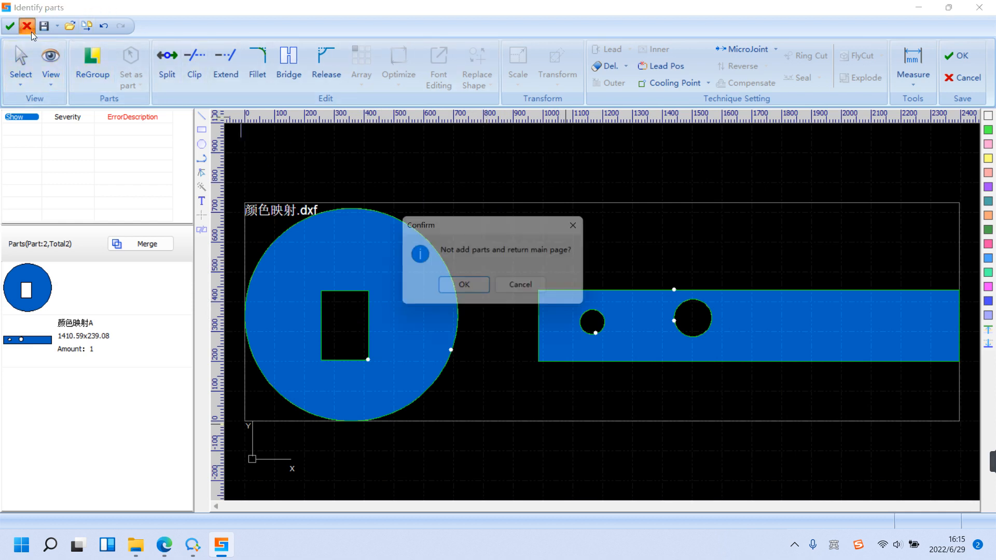
pyautogui.click(481, 290)
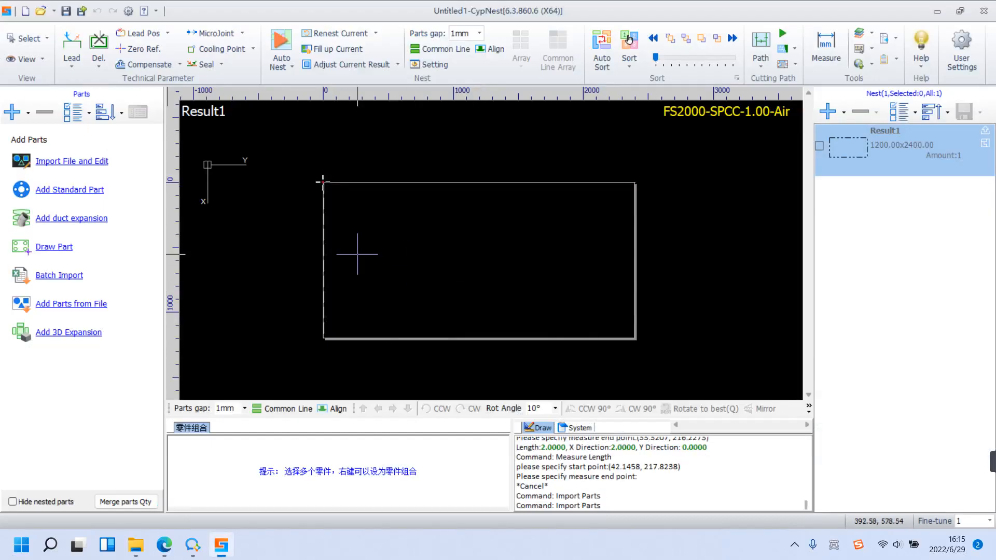
# Step: Reimport the drawing 颜色映射 with the red entities mapped to Marking, and return to the main page without adding its parts
pyautogui.click(101, 162)
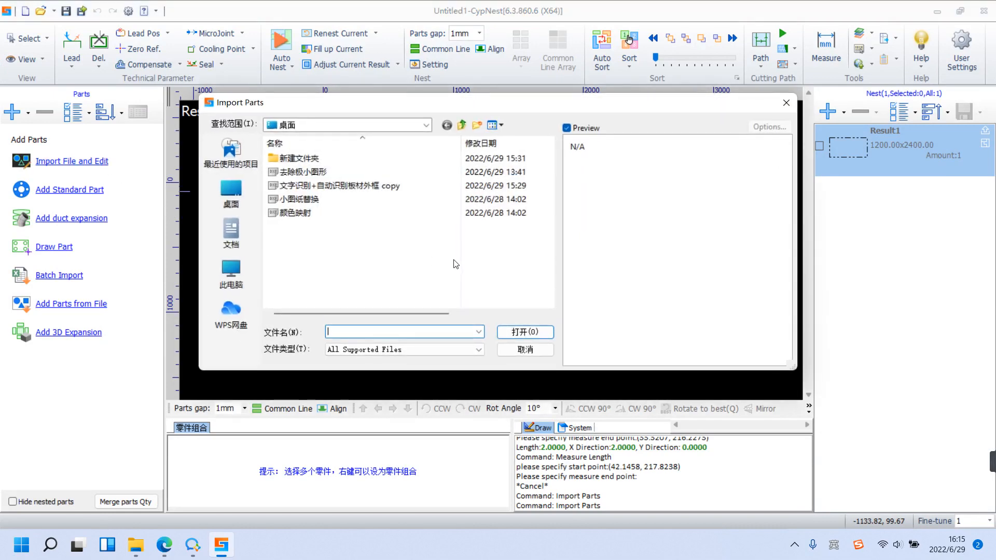
pyautogui.click(373, 213)
pyautogui.click(545, 333)
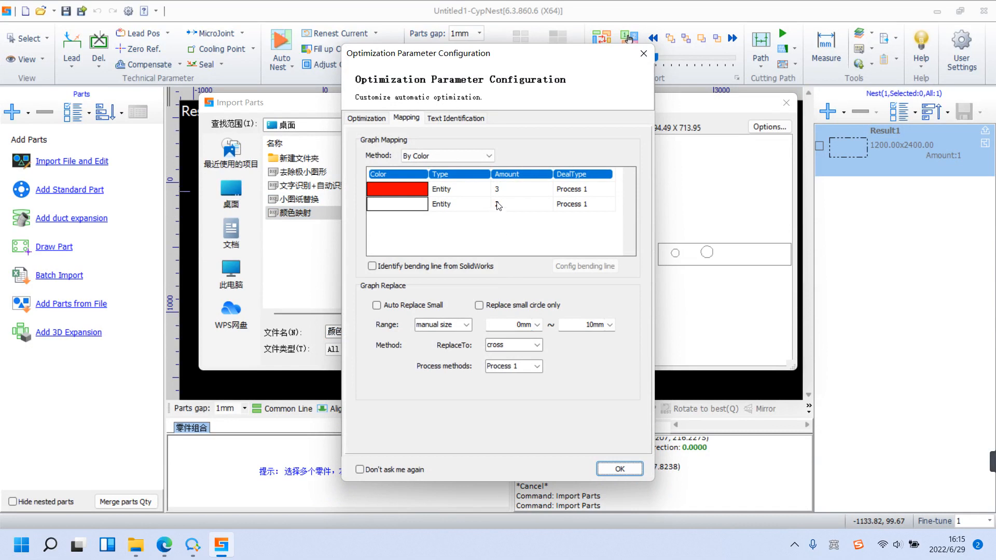
pyautogui.click(590, 190)
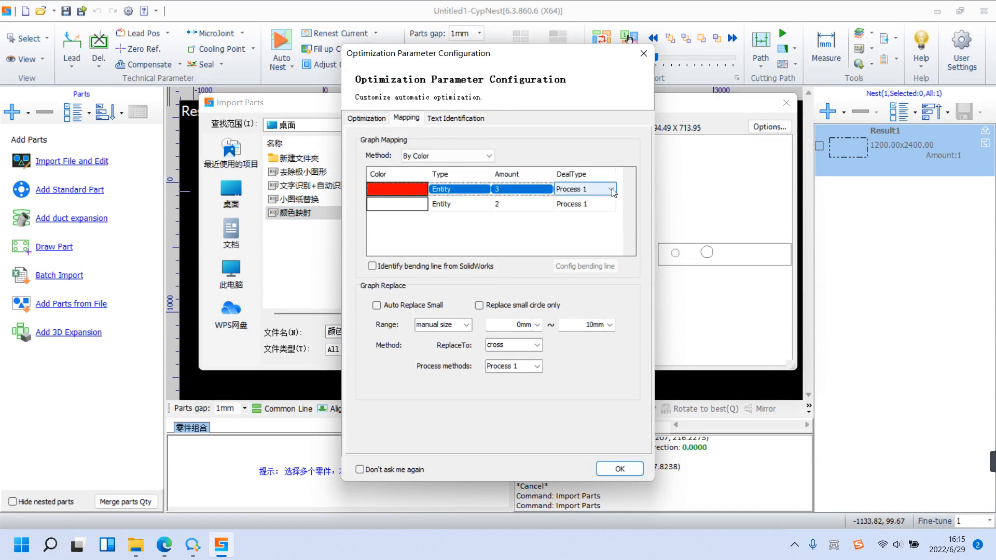
pyautogui.click(611, 189)
pyautogui.click(608, 226)
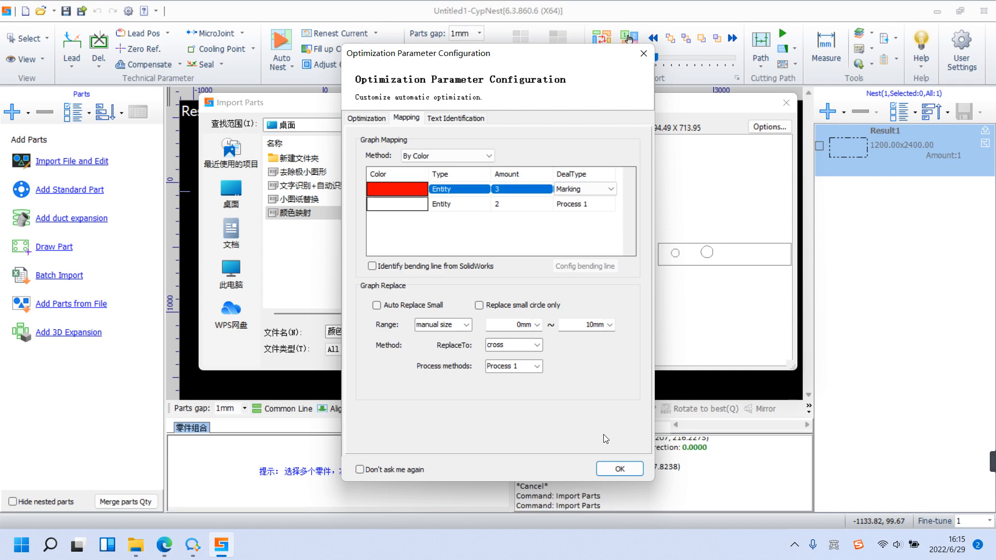
pyautogui.click(620, 468)
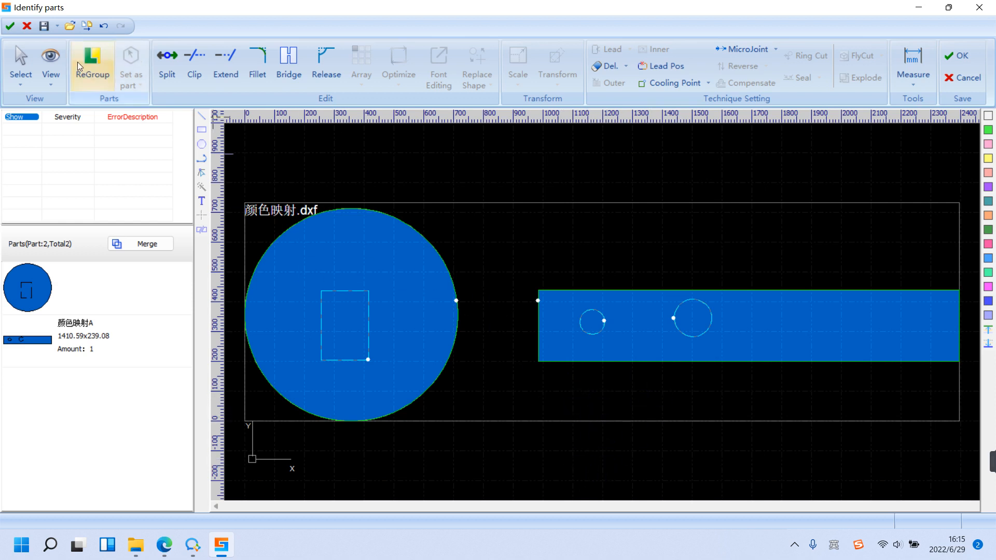
pyautogui.click(29, 26)
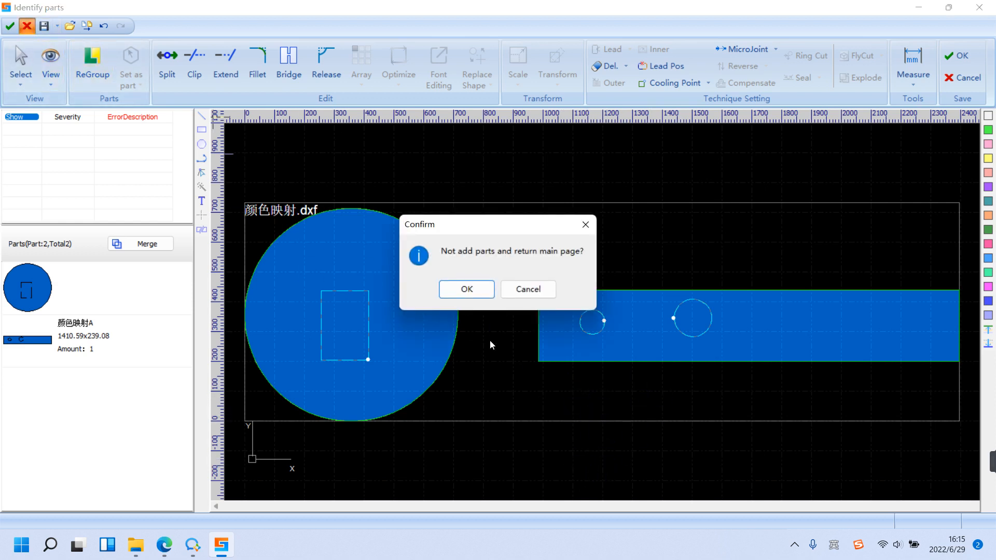
pyautogui.click(478, 289)
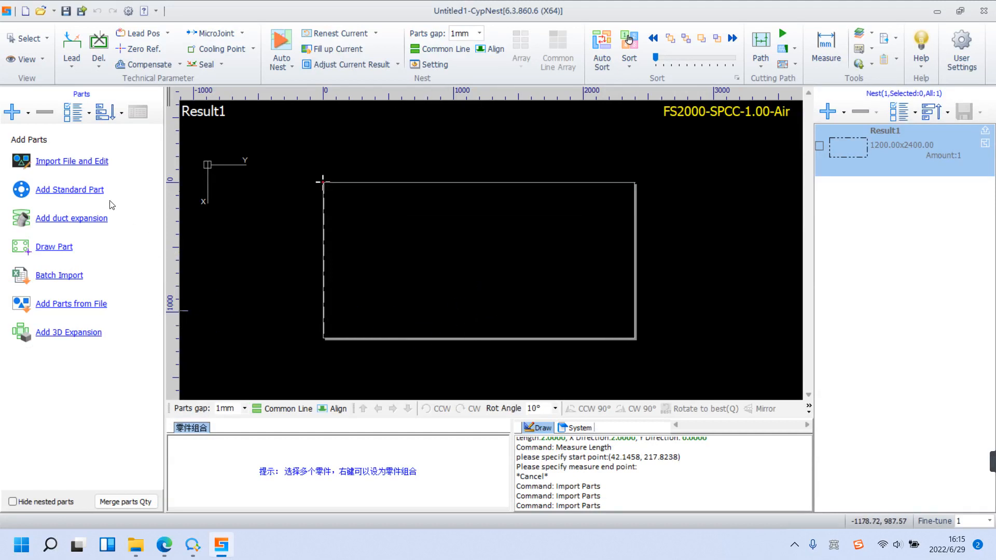
# Step: Import the drawing 小图纸替换 for editing with Auto Replace Small disabled in the optimization parameters
pyautogui.click(73, 163)
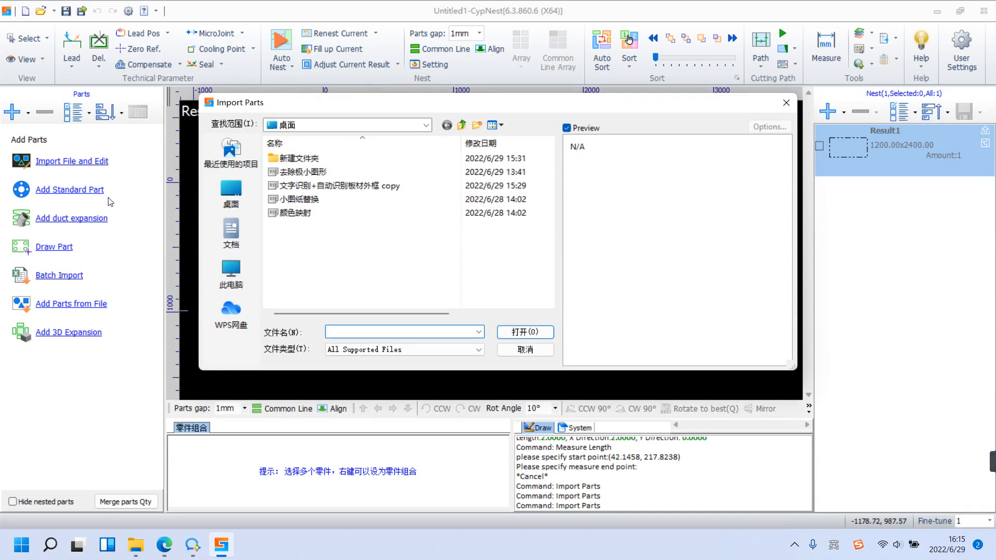
pyautogui.click(317, 199)
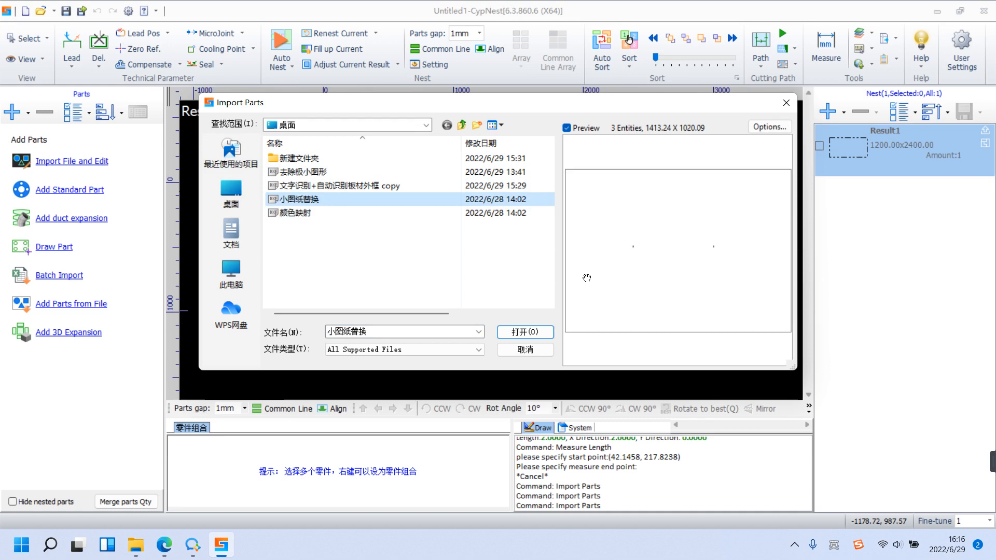
pyautogui.click(526, 332)
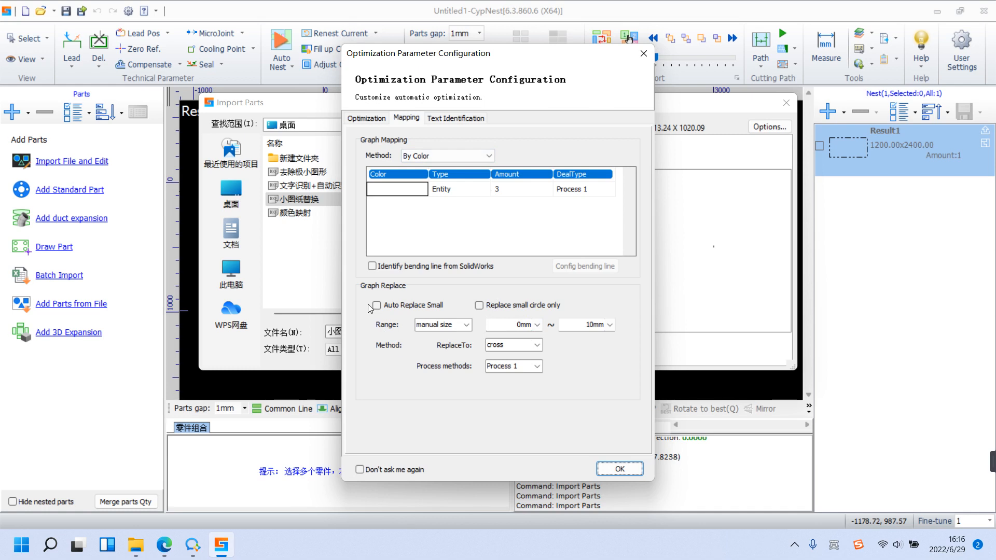
pyautogui.click(623, 468)
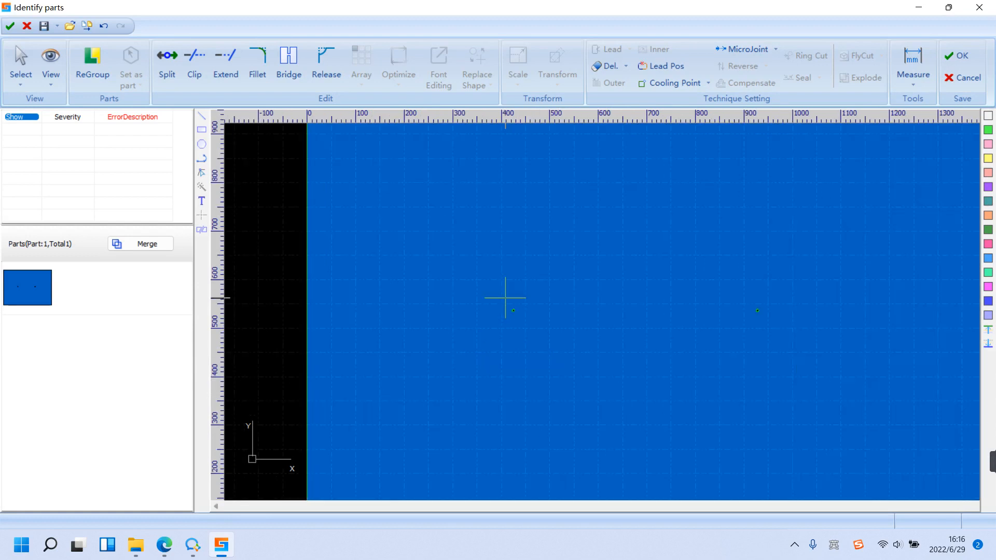
# Step: Examine the small holes inside the imported part up close, and return to the main page without adding it
pyautogui.scroll(2, 525, 330)
pyautogui.scroll(2, 527, 341)
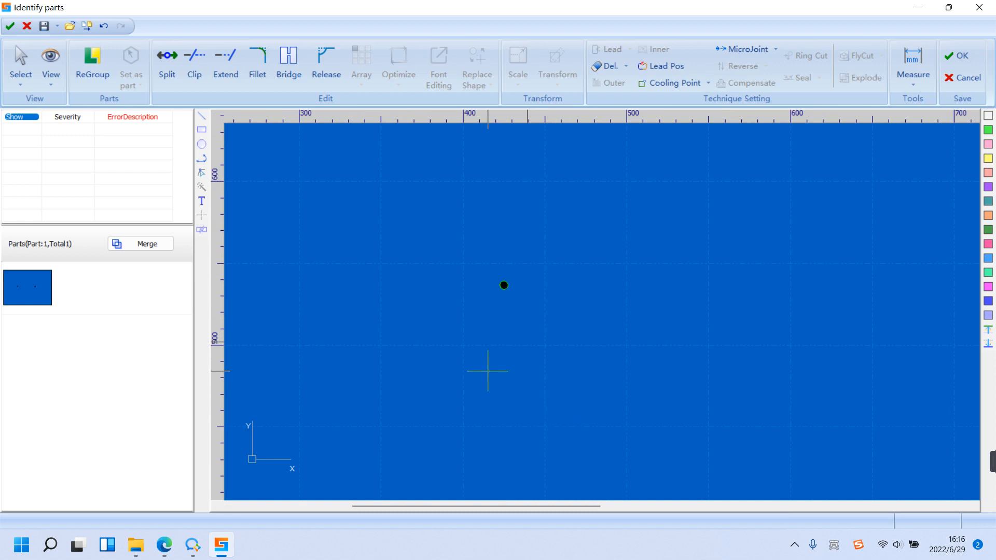
pyautogui.scroll(-2, 437, 273)
pyautogui.scroll(-1, 437, 273)
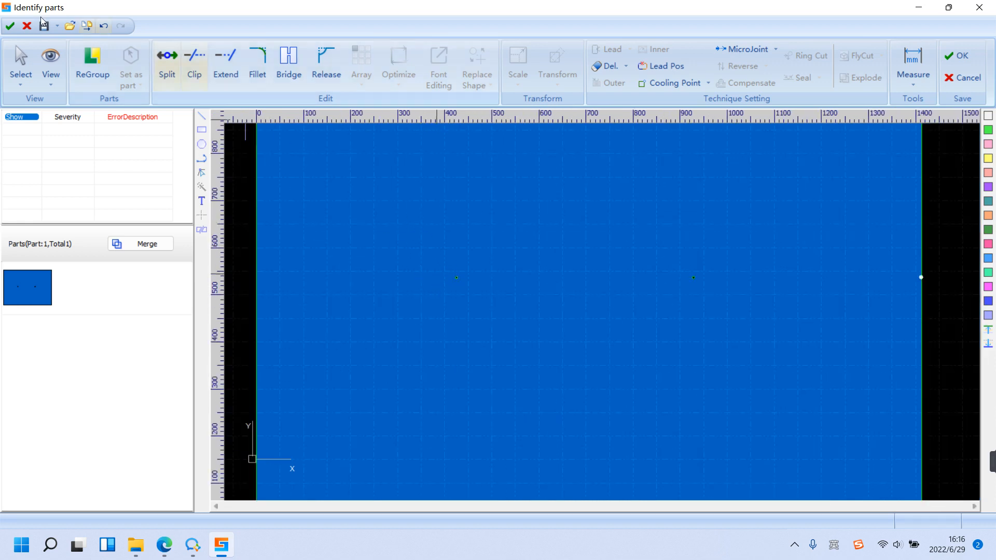
pyautogui.click(26, 25)
pyautogui.click(456, 288)
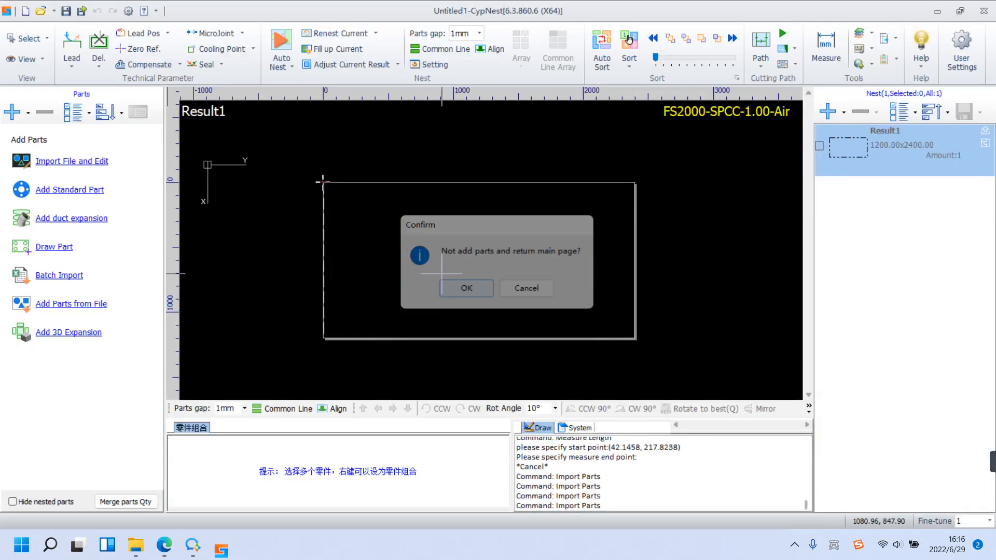
# Step: Reimport the drawing 小图纸替换 with Auto Replace Small enabled, replacing shapes from 0 to 10 mm with a cross using Process 1
pyautogui.click(74, 165)
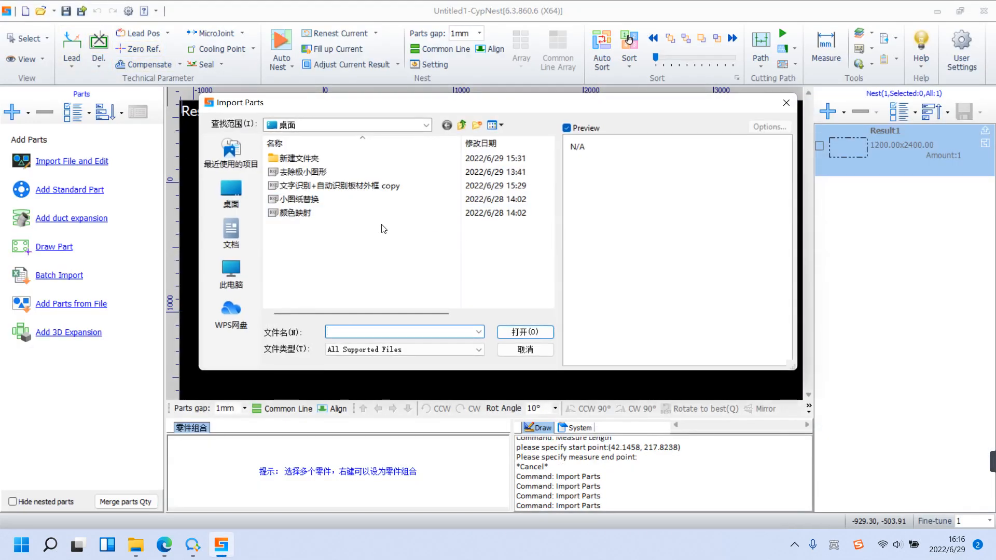
pyautogui.click(361, 200)
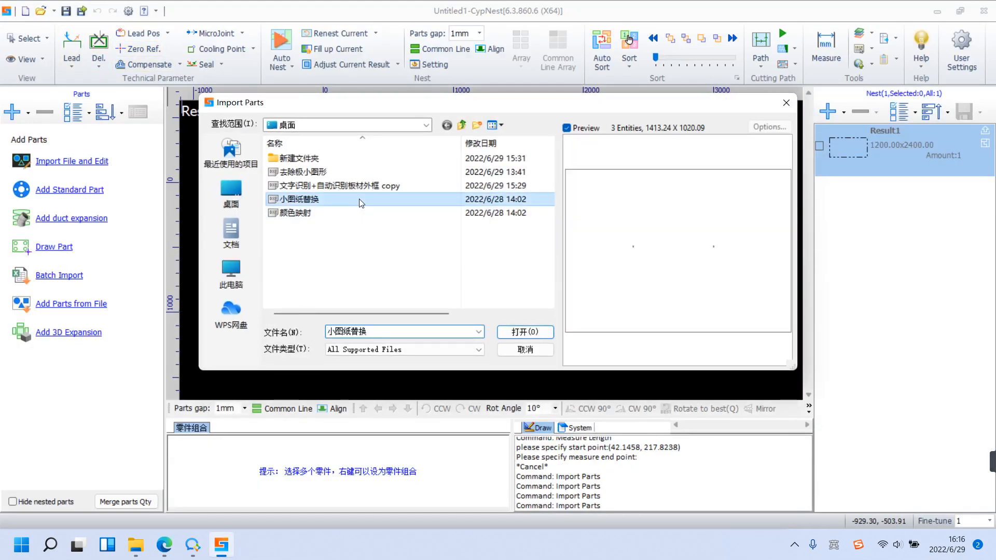
pyautogui.click(525, 332)
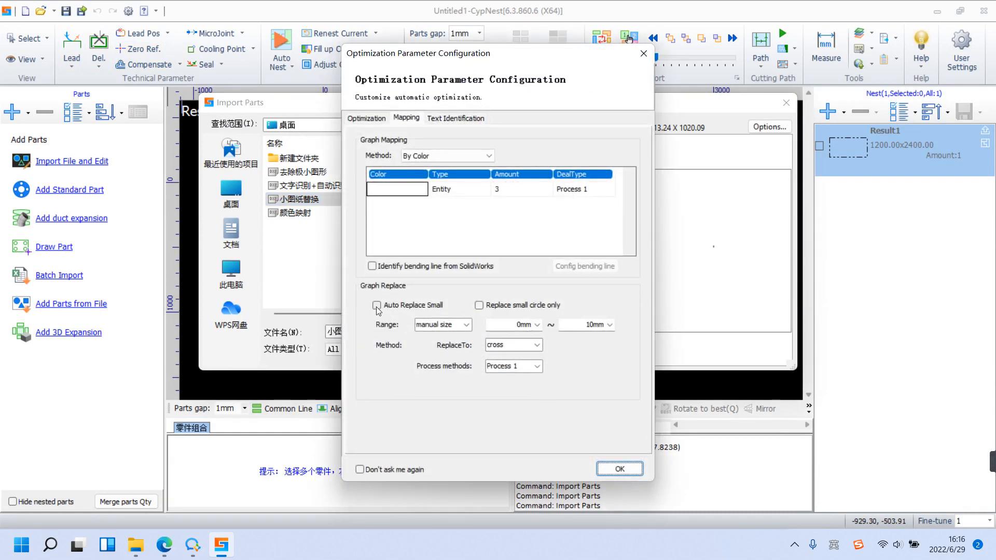
pyautogui.click(376, 306)
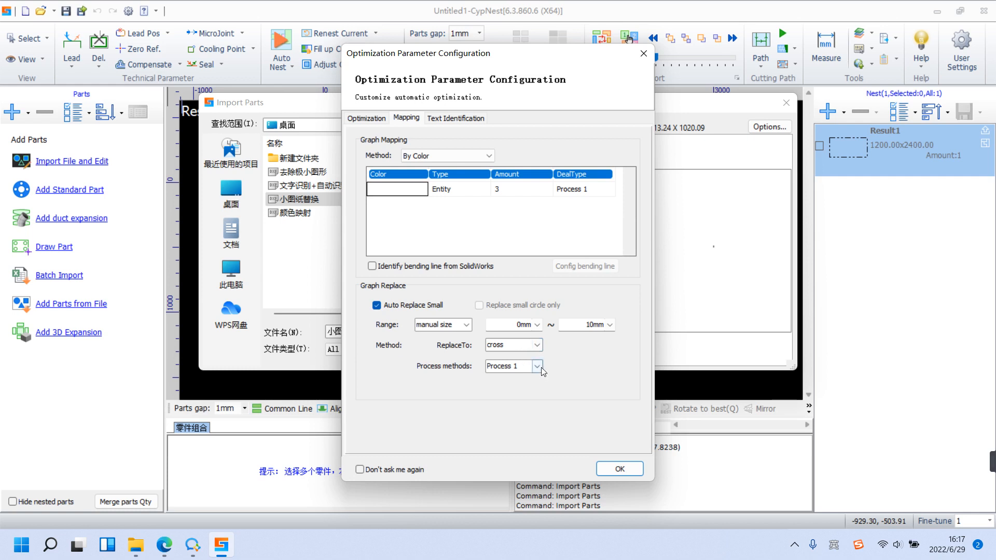
pyautogui.click(536, 345)
pyautogui.click(527, 365)
pyautogui.click(625, 469)
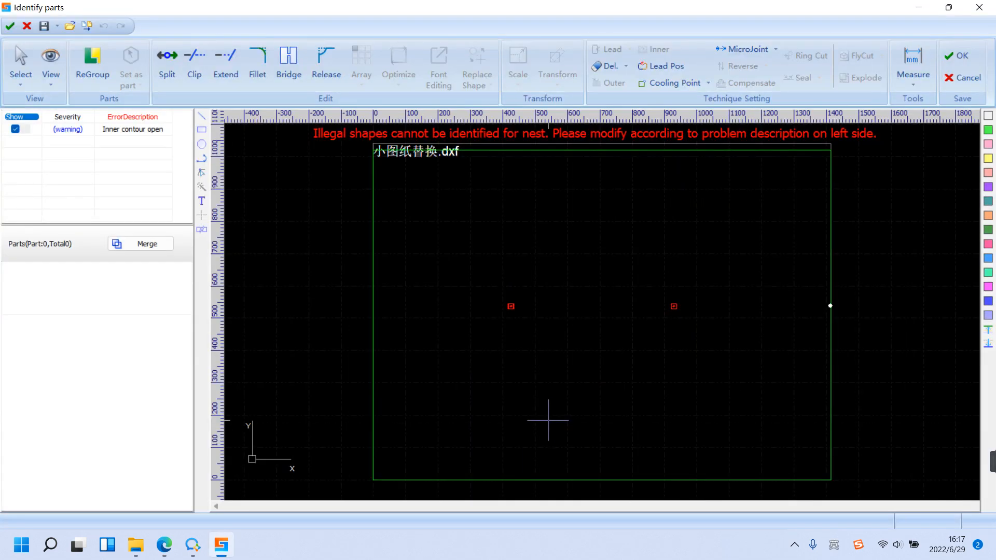
# Step: Examine the cross that replaces the small hole in the drawing's left half, and return to the main page without adding parts
pyautogui.scroll(5, 513, 304)
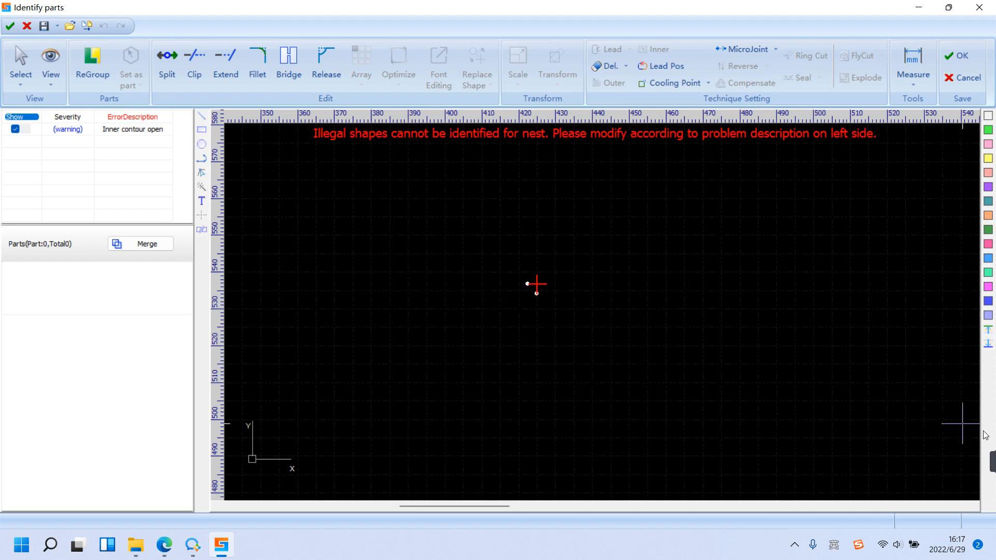
pyautogui.moveTo(985, 434)
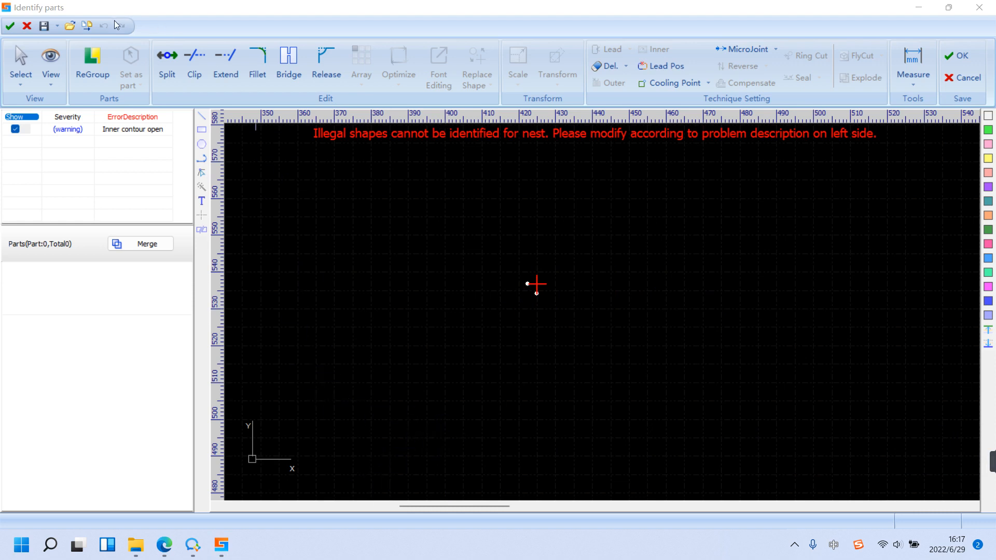
pyautogui.click(32, 29)
pyautogui.click(466, 289)
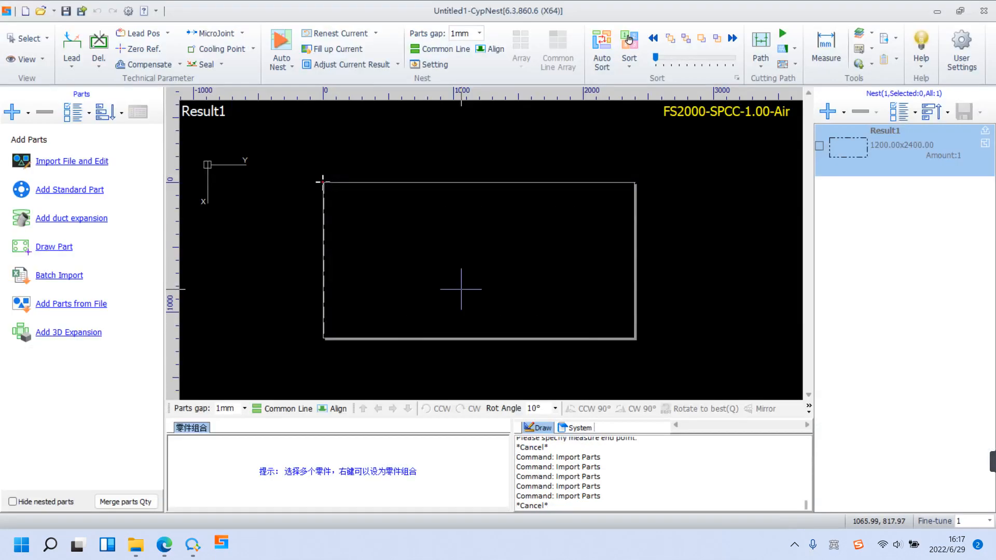
# Step: Import the drawing 文字识别+自动识别板材外框 copy with part parameters set by the tags n= and S=, and select the identified part
pyautogui.click(72, 160)
pyautogui.click(371, 187)
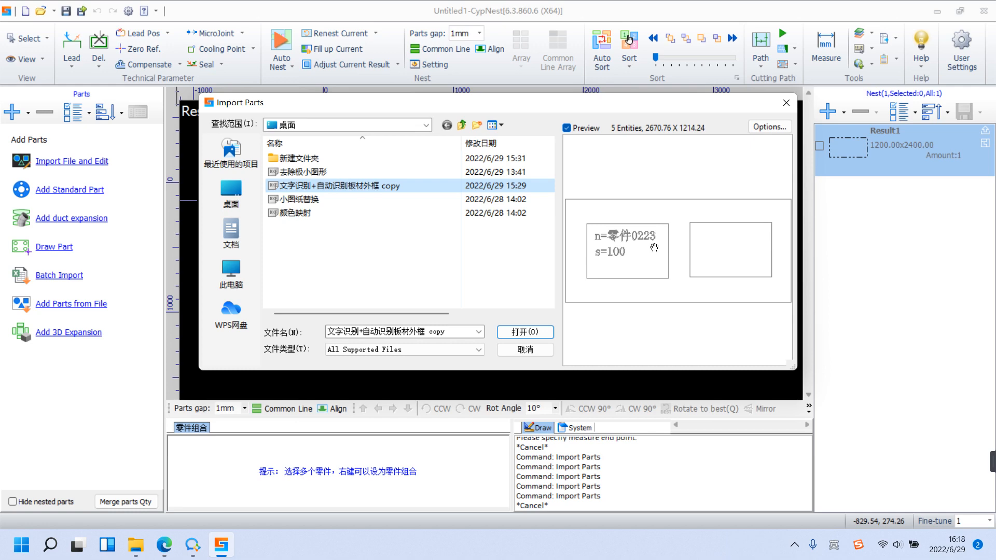
pyautogui.click(533, 332)
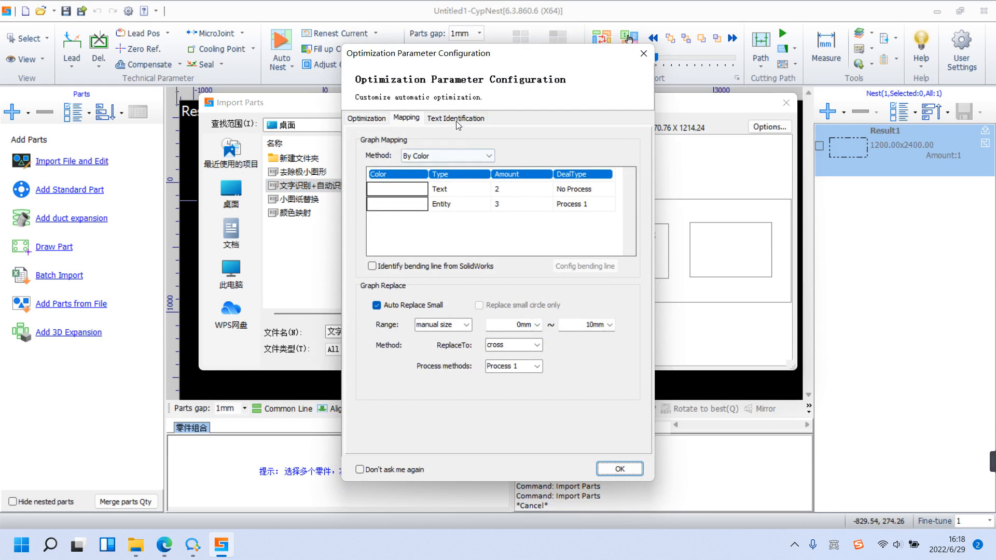
pyautogui.click(463, 119)
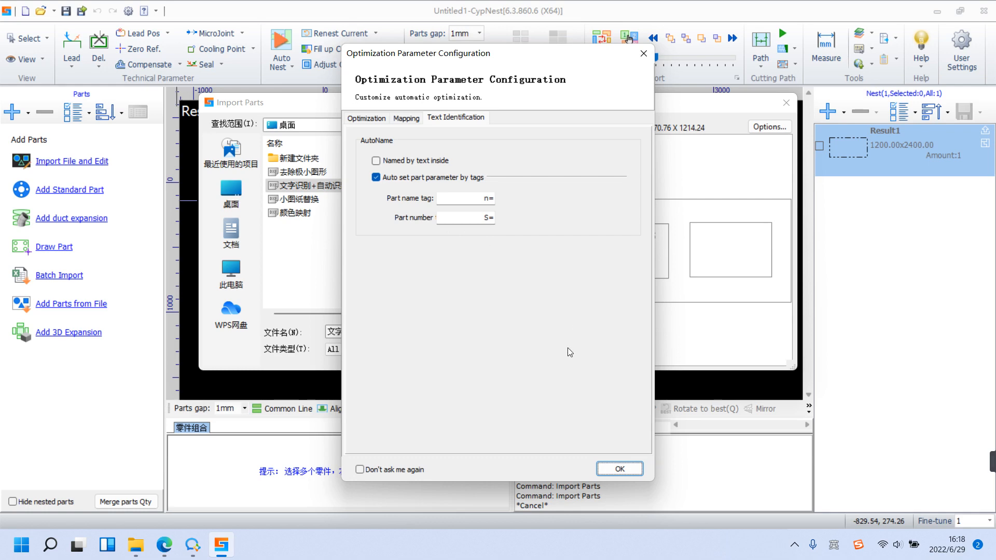
pyautogui.click(621, 468)
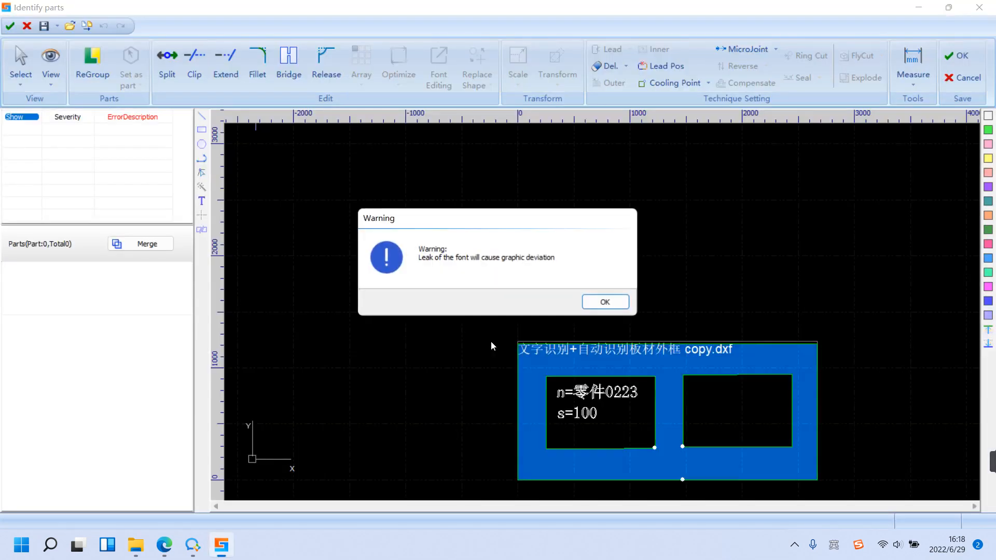
pyautogui.click(625, 304)
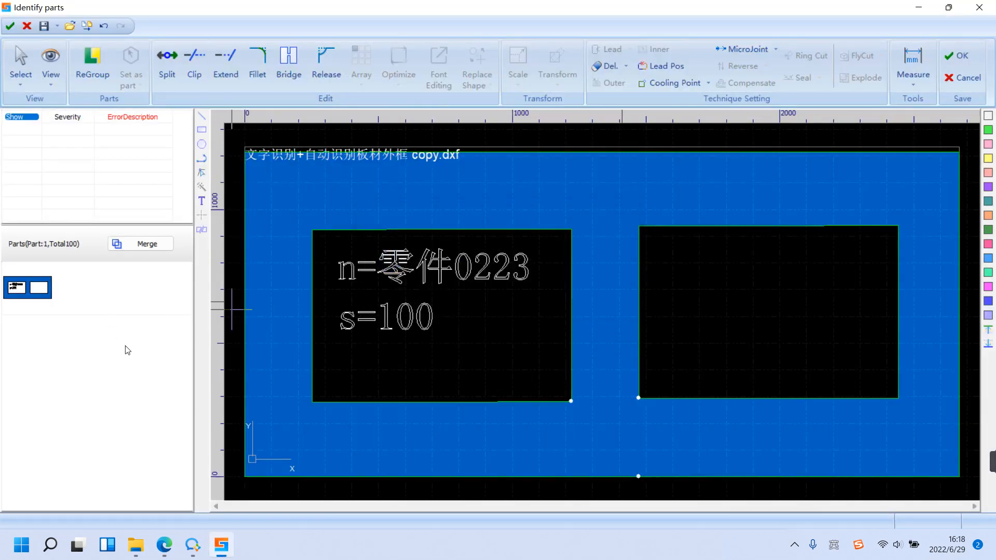
pyautogui.click(108, 305)
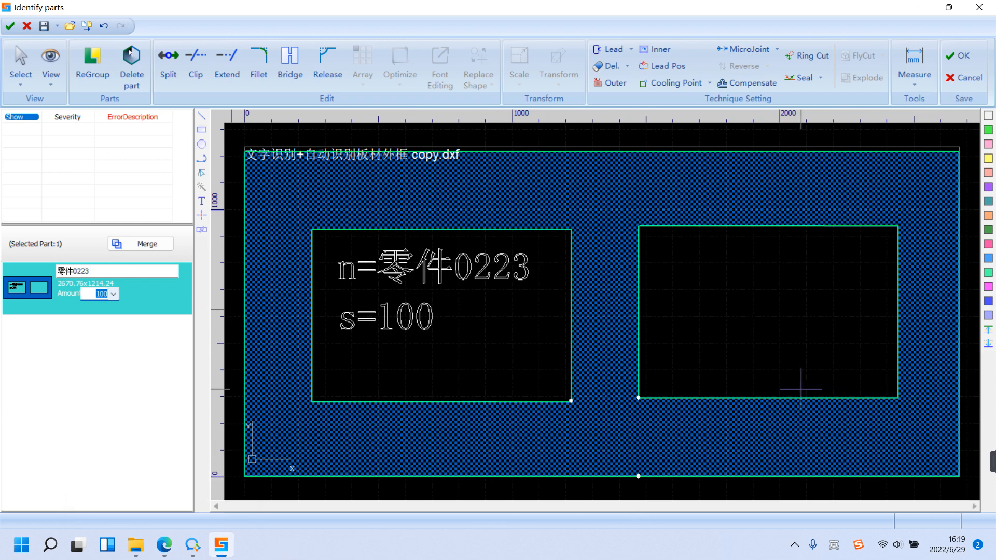
pyautogui.moveTo(936, 463)
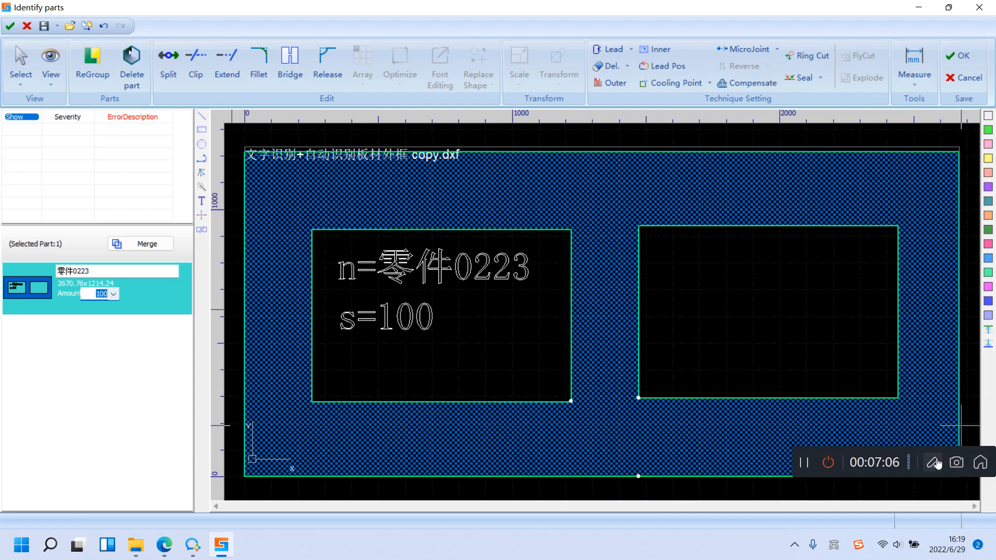